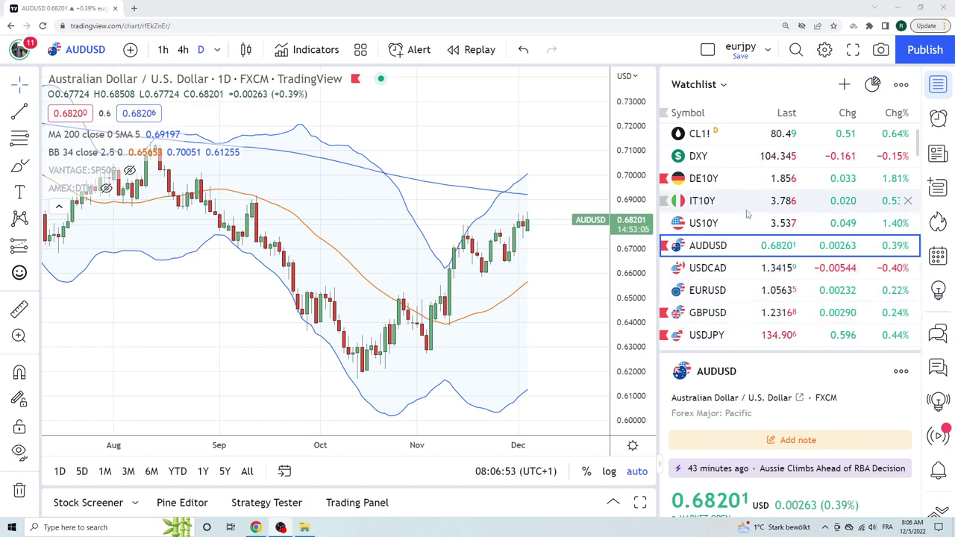
Step: Load USDJPY from the watchlist in place of AUDUSD on the daily chart
{"action": "left_click", "coordinate": [745, 335]}
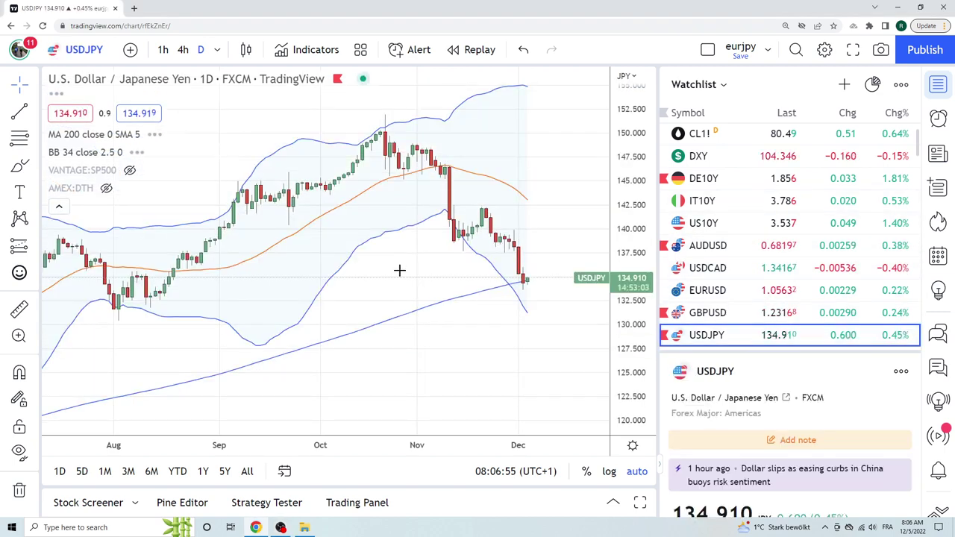
Step: Change the USDJPY chart from daily to 1-hour candles
{"action": "left_click", "coordinate": [163, 49]}
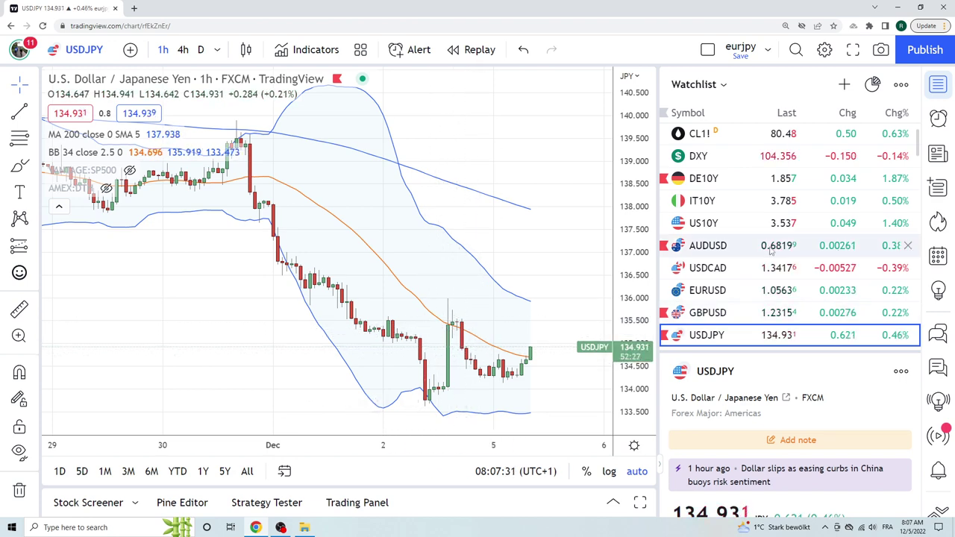
{"action": "scroll", "coordinate": [715, 233], "scroll_direction": "down", "scroll_amount": 2}
Step: Load the EURJPY 1-hour chart from the watchlist
{"action": "left_click", "coordinate": [714, 232]}
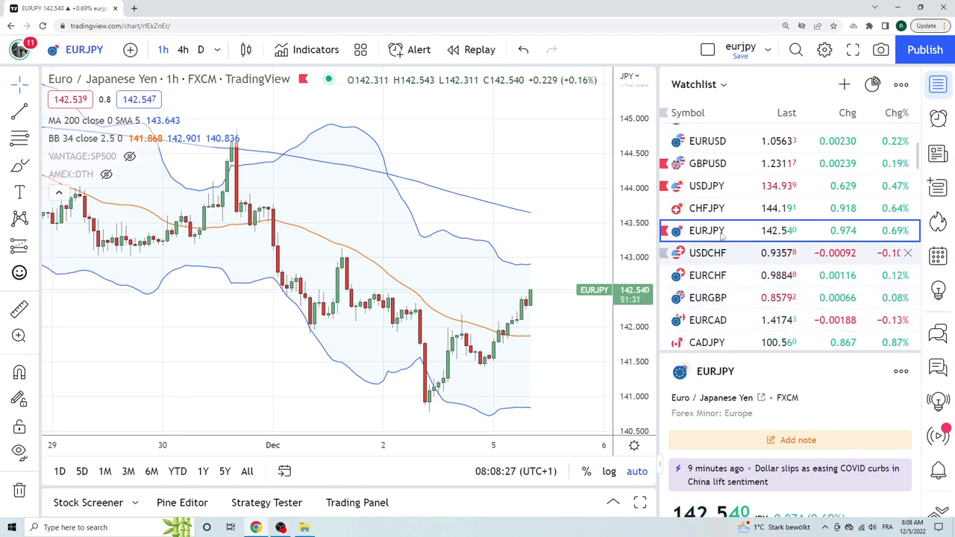
Step: Flip between the USDJPY and EURJPY hourly charts, then load the US10Y yield chart
{"action": "left_click", "coordinate": [707, 185]}
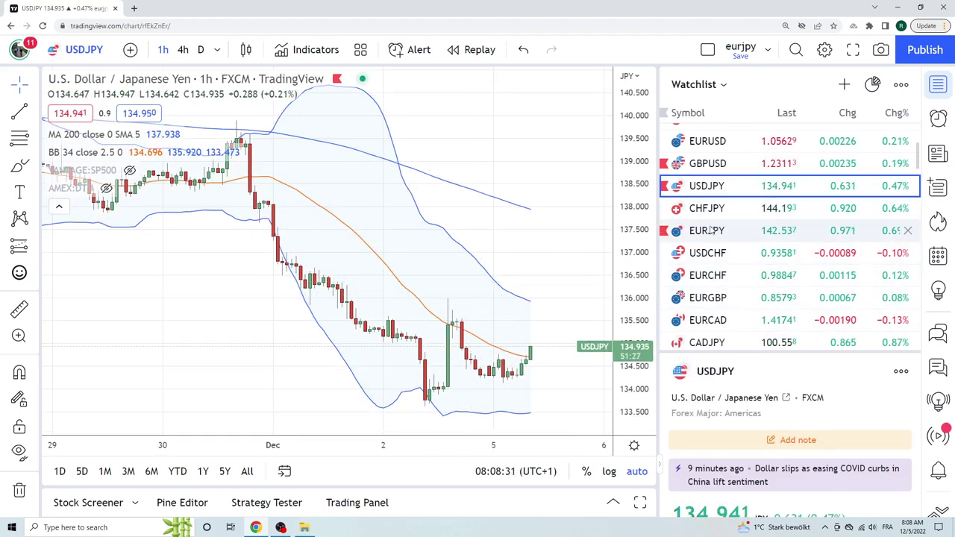
{"action": "left_click", "coordinate": [708, 230]}
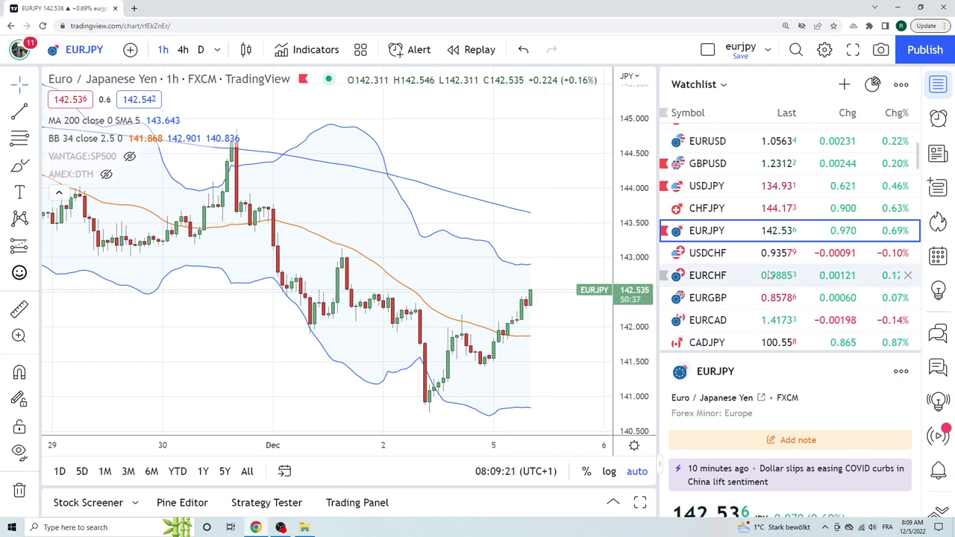
{"action": "scroll", "coordinate": [757, 275], "scroll_direction": "up", "scroll_amount": 3}
{"action": "left_click", "coordinate": [714, 274]}
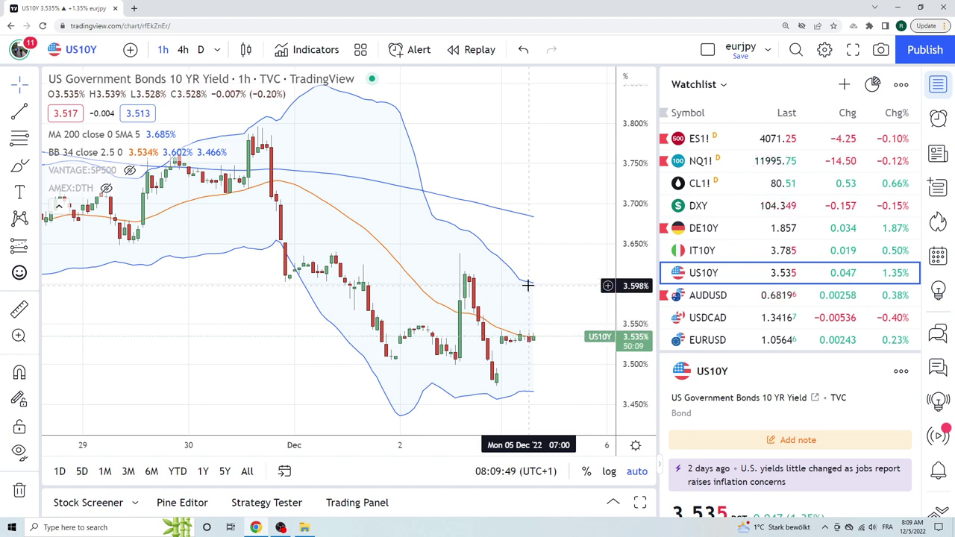
Step: Load USDJPY and view it on daily candles, then return to 1-hour
{"action": "scroll", "coordinate": [741, 279], "scroll_direction": "down", "scroll_amount": 1}
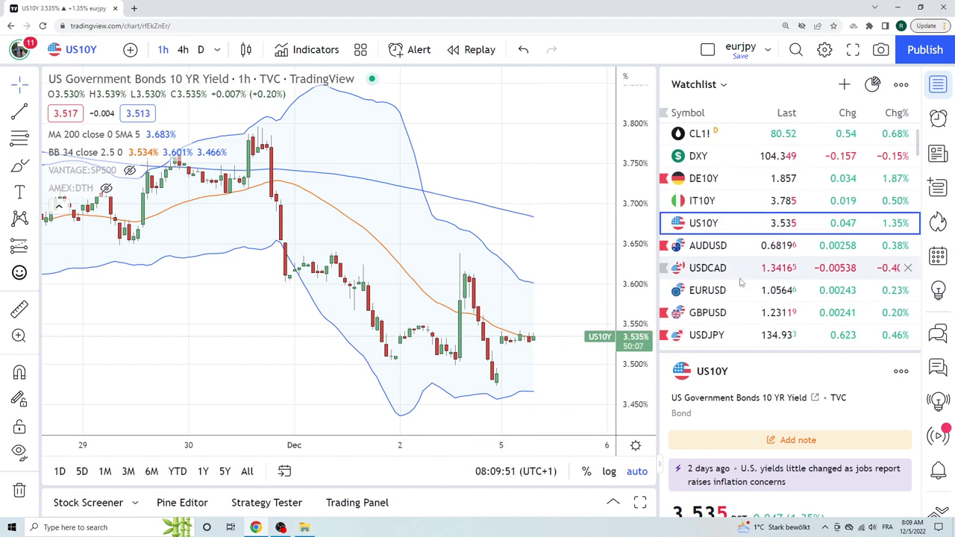
{"action": "left_click", "coordinate": [709, 335]}
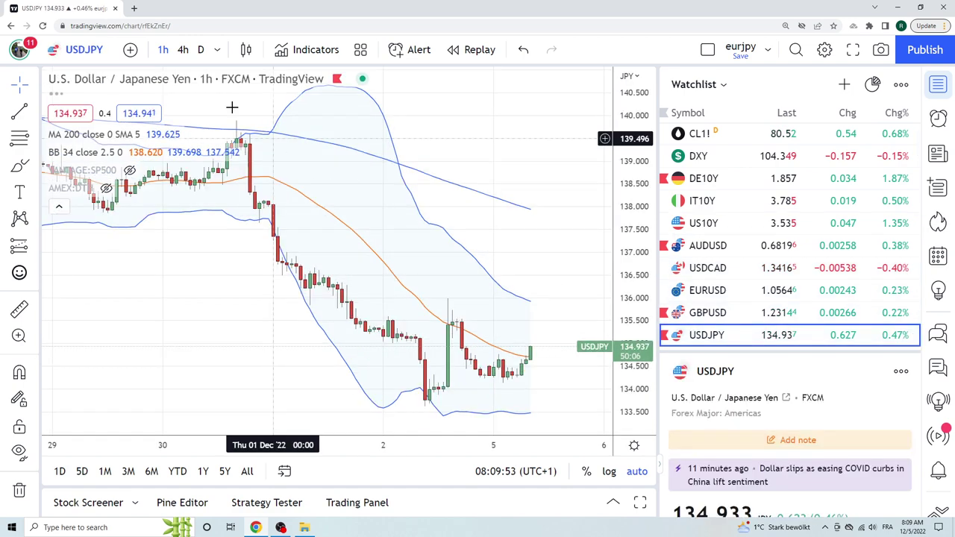
{"action": "left_click", "coordinate": [201, 50]}
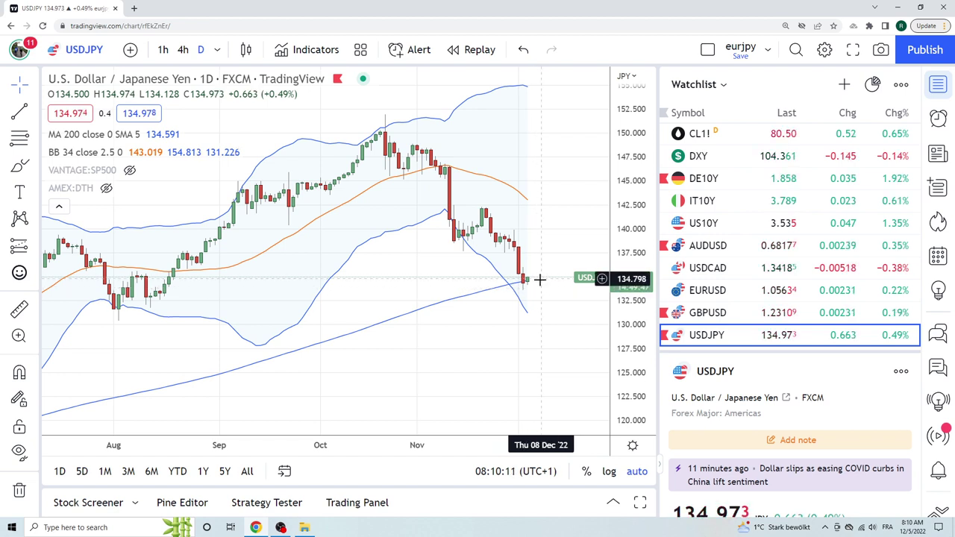
{"action": "left_click", "coordinate": [162, 50]}
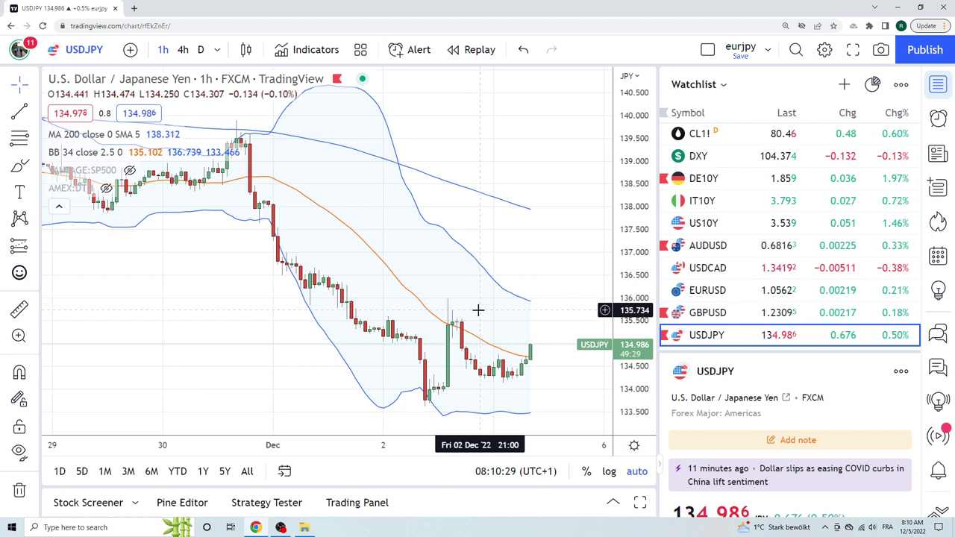
Step: Load the AUDUSD 1-hour chart from the watchlist
{"action": "scroll", "coordinate": [744, 288], "scroll_direction": "up", "scroll_amount": 1}
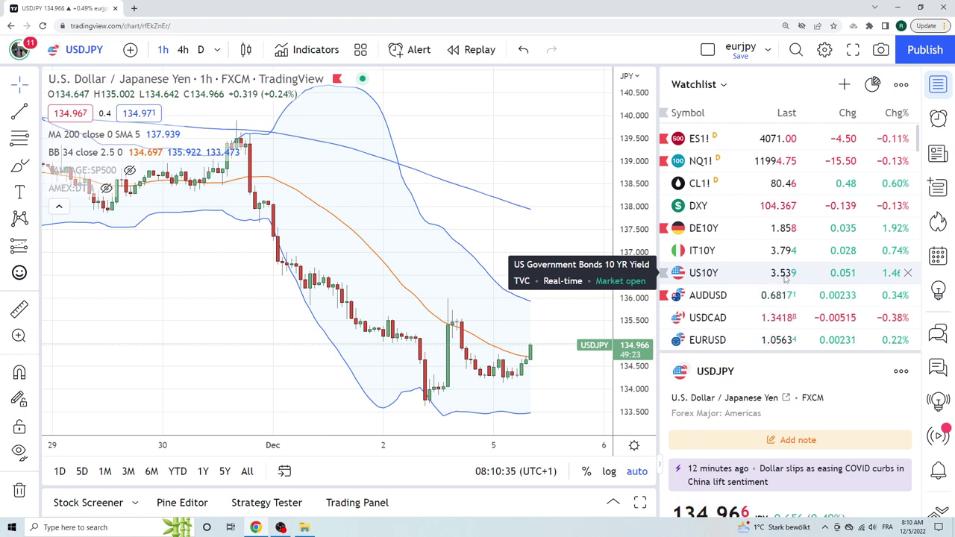
{"action": "scroll", "coordinate": [739, 279], "scroll_direction": "down", "scroll_amount": 1}
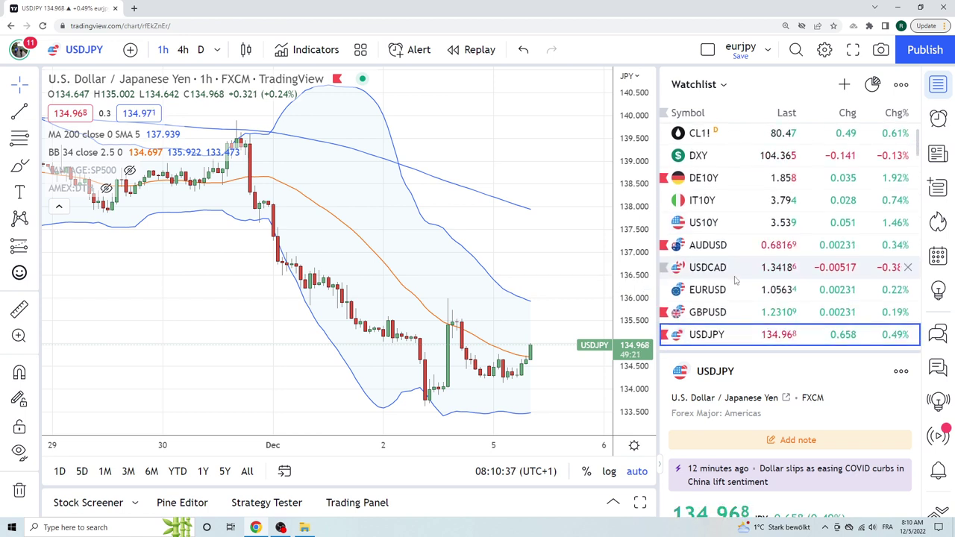
{"action": "scroll", "coordinate": [735, 279], "scroll_direction": "down", "scroll_amount": 1}
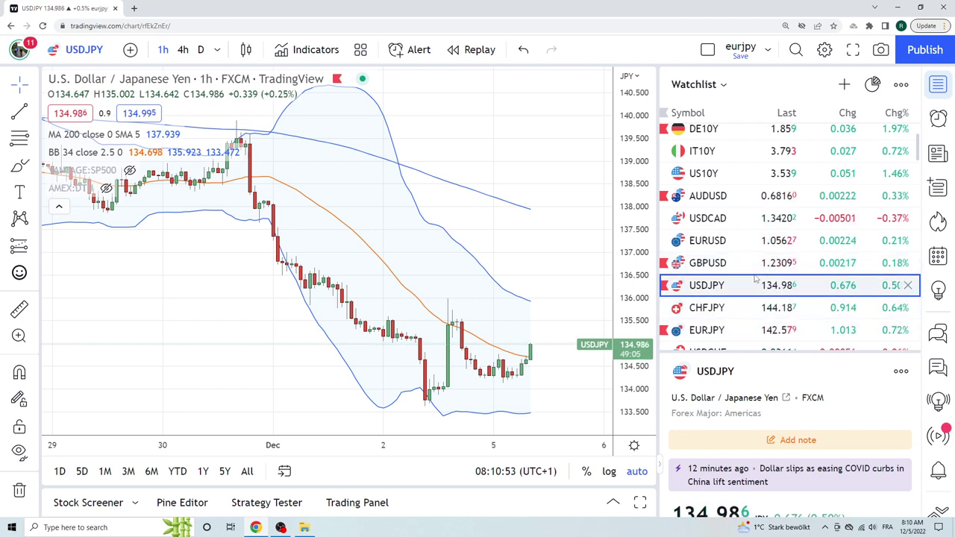
{"action": "left_click", "coordinate": [749, 203]}
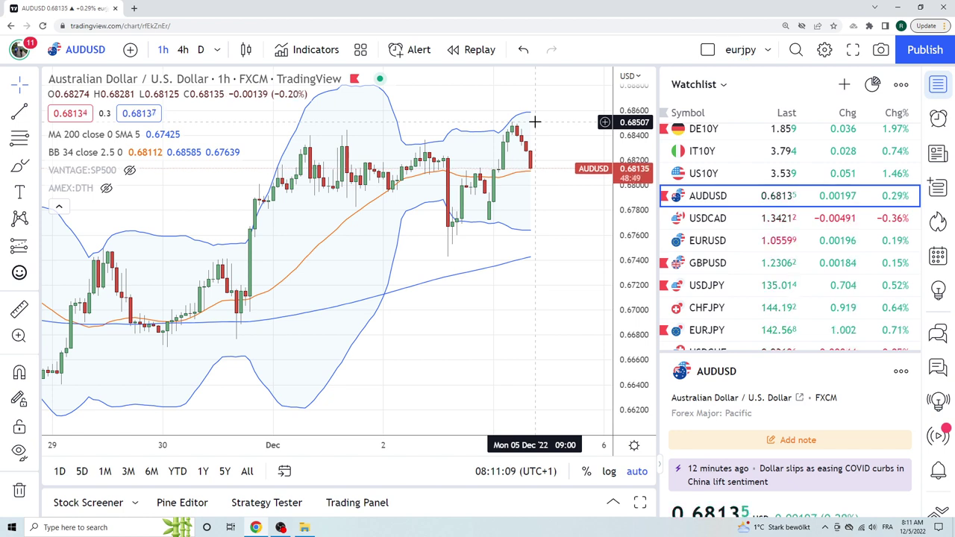
Step: View AUDUSD on daily candles, then load the daily US10Y yield chart
{"action": "scroll", "coordinate": [707, 226], "scroll_direction": "up", "scroll_amount": 2}
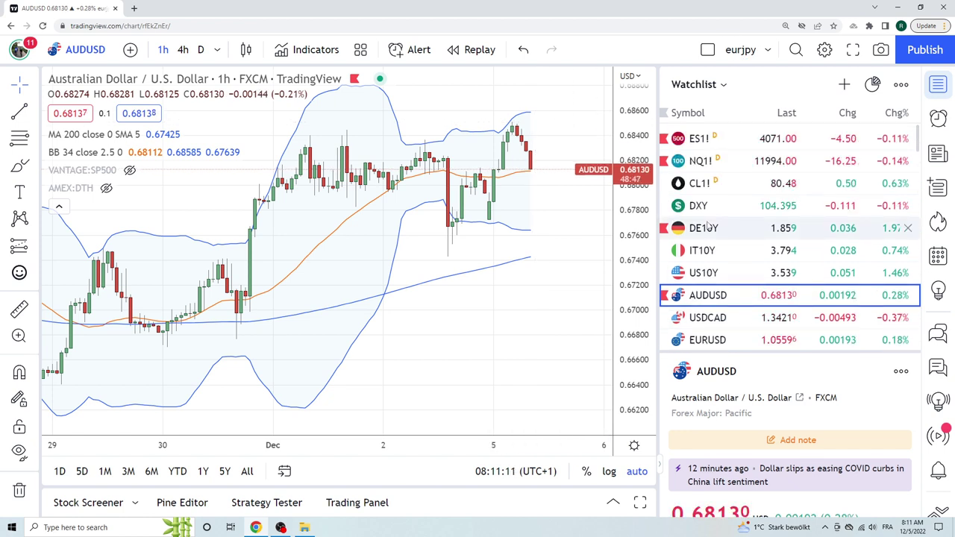
{"action": "scroll", "coordinate": [708, 225], "scroll_direction": "down", "scroll_amount": 2}
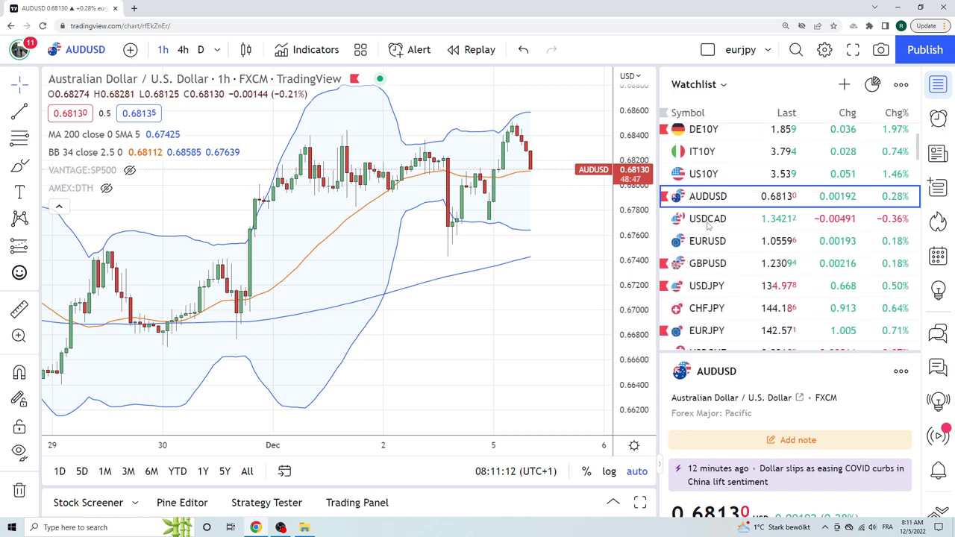
{"action": "left_click", "coordinate": [201, 51]}
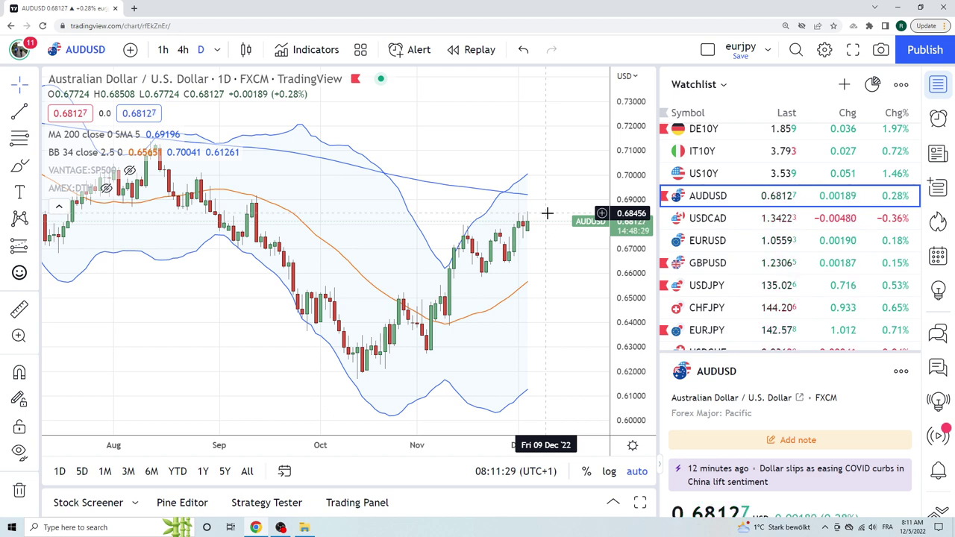
{"action": "left_click", "coordinate": [786, 179]}
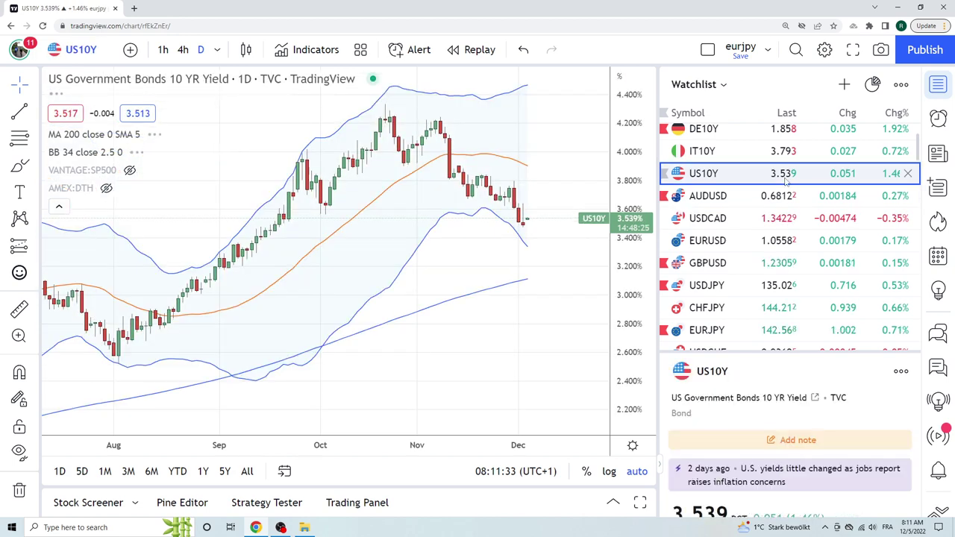
Step: Put the US10Y yield on 1-hour candles, then load the USDCAD chart
{"action": "left_click", "coordinate": [163, 49]}
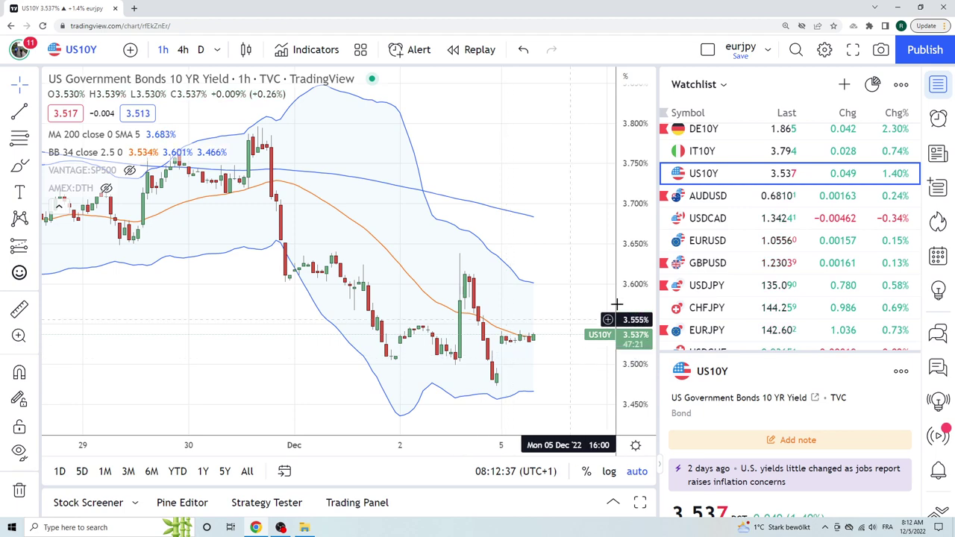
{"action": "left_click", "coordinate": [740, 221]}
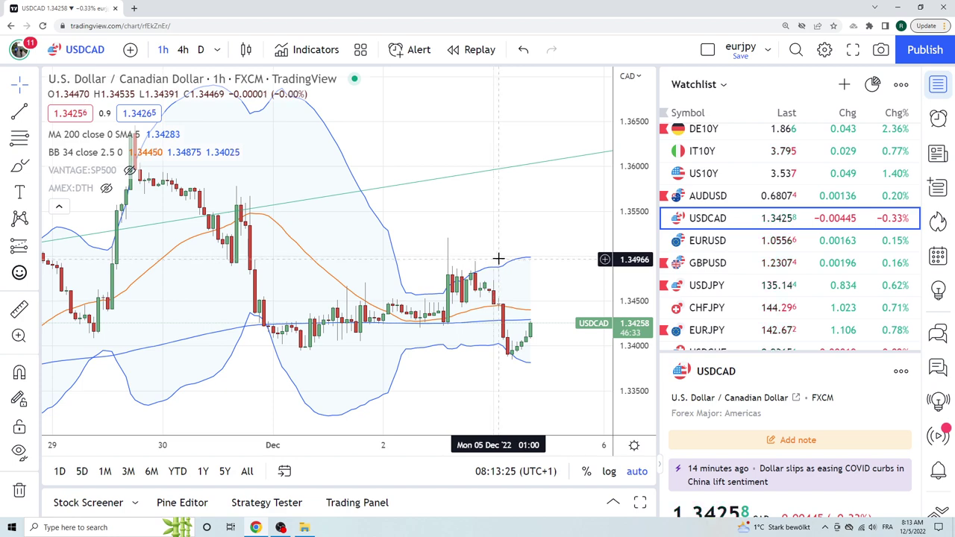
Step: Load the EURUSD 1-hour chart from the watchlist in place of USDCAD
{"action": "left_click", "coordinate": [714, 242]}
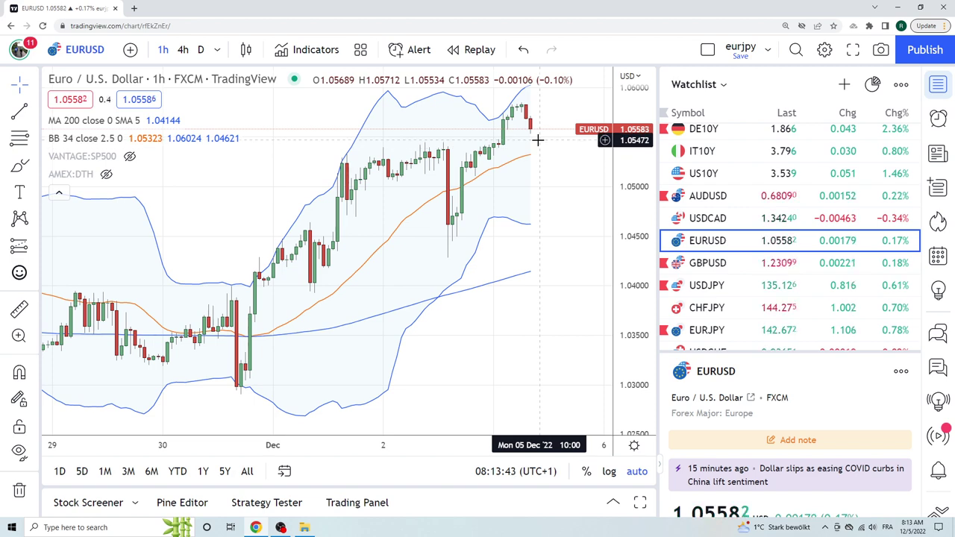
Step: Step through the GBPUSD and USDJPY hourly charts, ending on USDCHF
{"action": "left_click", "coordinate": [703, 268]}
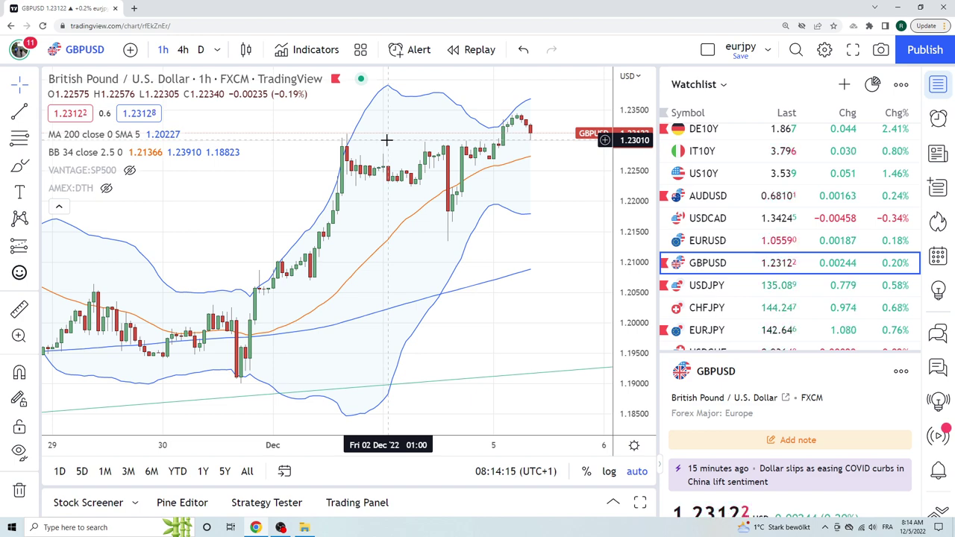
{"action": "left_click", "coordinate": [706, 286]}
{"action": "scroll", "coordinate": [706, 287], "scroll_direction": "down", "scroll_amount": 1}
{"action": "left_click", "coordinate": [705, 302]}
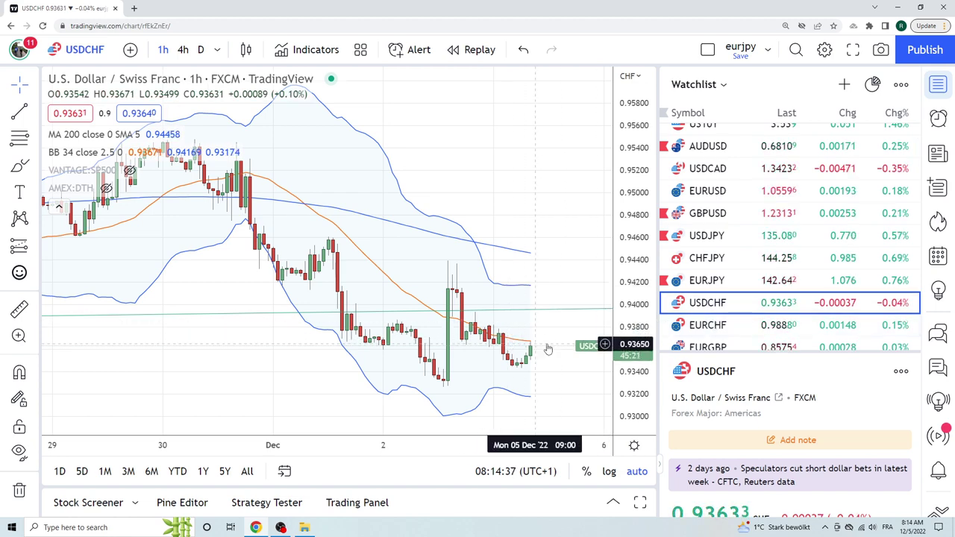
Step: Load EURCHF from the watchlist and set it to 4-hour candles
{"action": "left_click", "coordinate": [707, 325]}
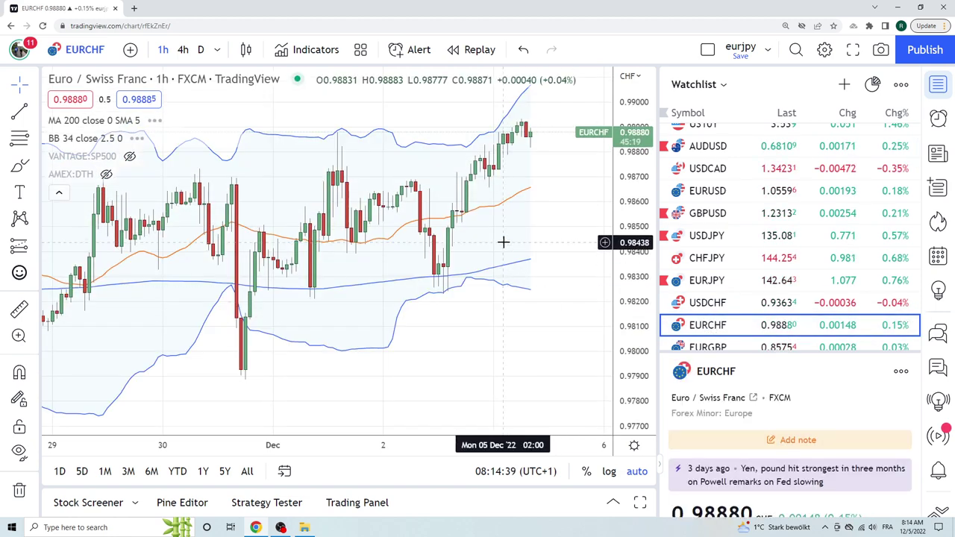
{"action": "left_click", "coordinate": [183, 50]}
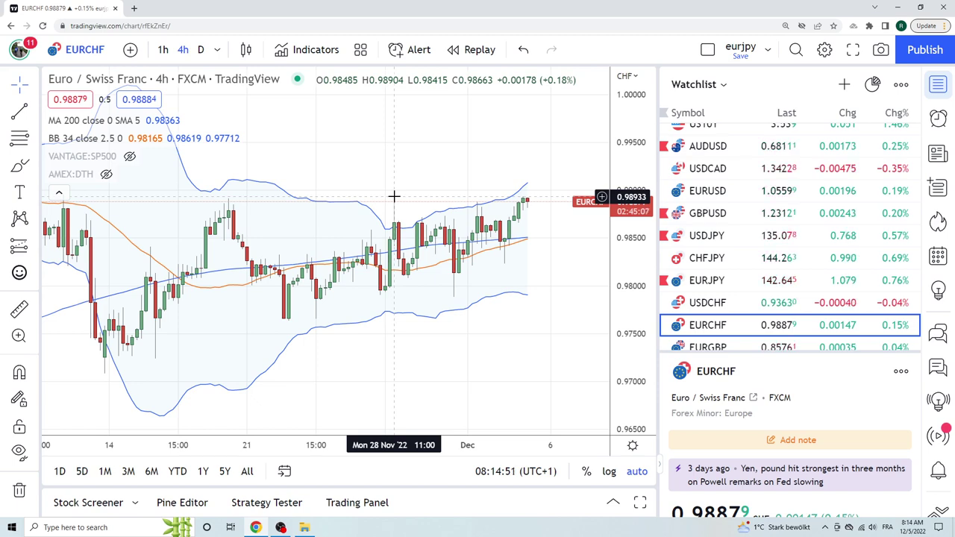
Step: Zoom out the EURCHF 4-hour chart back to early November, then scroll the watchlist down
{"action": "scroll", "coordinate": [393, 197], "scroll_direction": "down", "scroll_amount": 1}
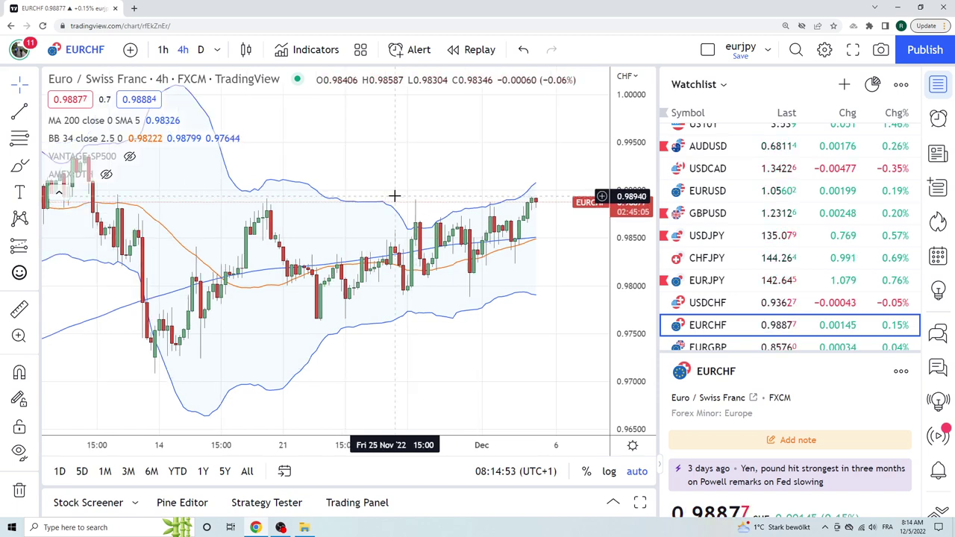
{"action": "scroll", "coordinate": [394, 196], "scroll_direction": "down", "scroll_amount": 2}
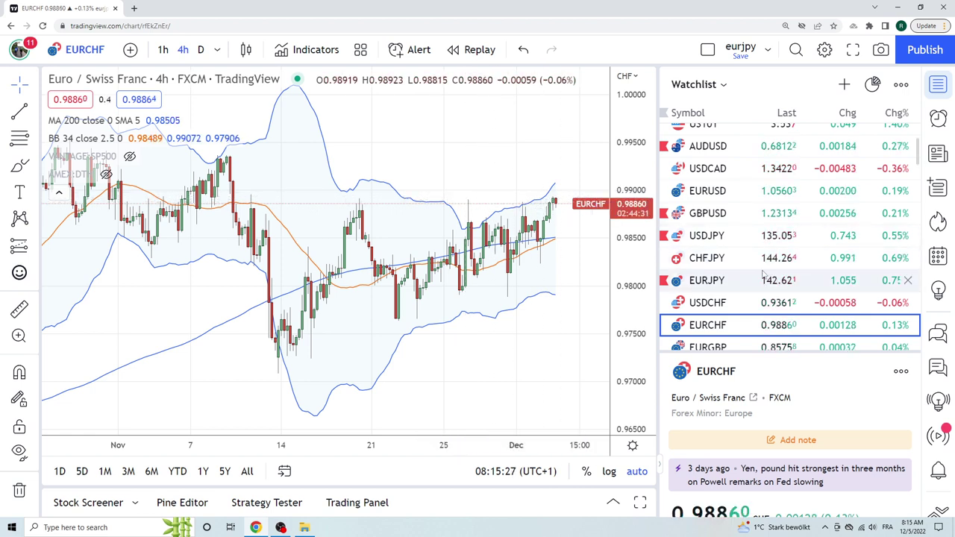
{"action": "scroll", "coordinate": [736, 291], "scroll_direction": "down", "scroll_amount": 1}
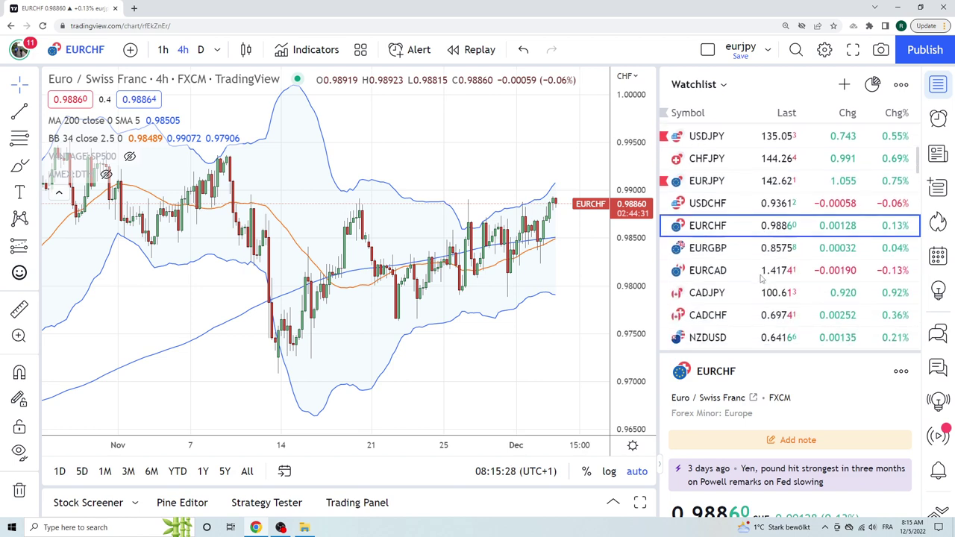
Step: Look over EURGBP, then switch the chart to EURCAD on 4-hour candles
{"action": "left_click", "coordinate": [721, 252]}
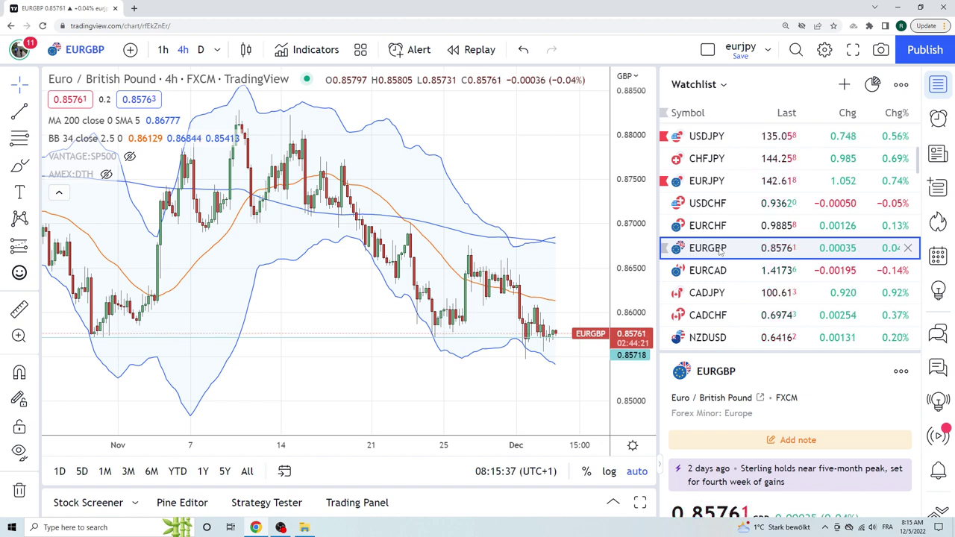
{"action": "left_click", "coordinate": [715, 270]}
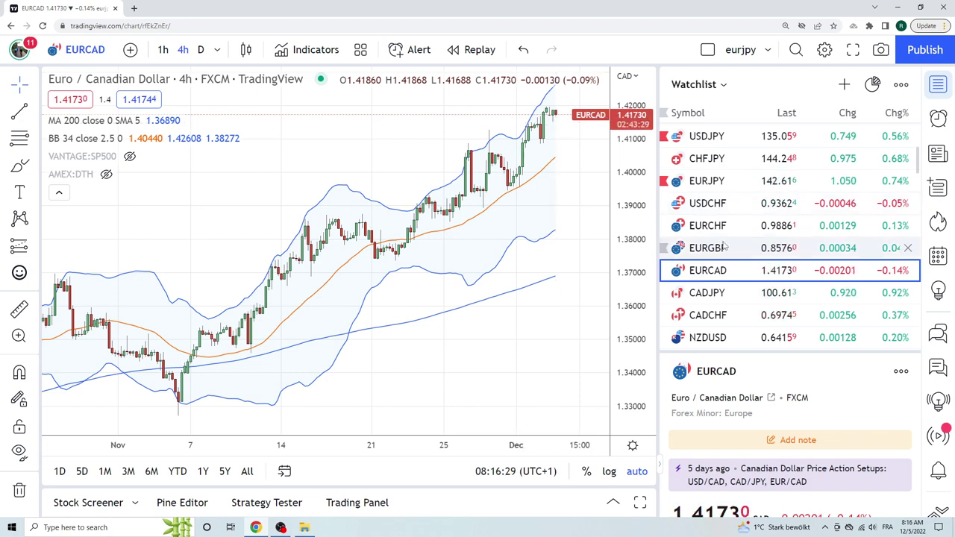
Step: Cycle through CADJPY and CADCHF, landing on the NZDUSD 4-hour chart
{"action": "left_click", "coordinate": [708, 293]}
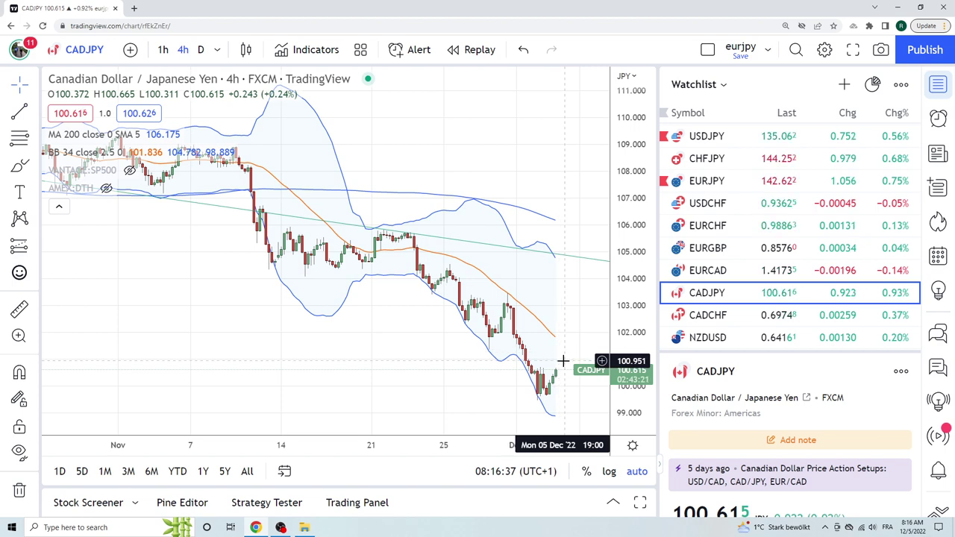
{"action": "left_click", "coordinate": [707, 317]}
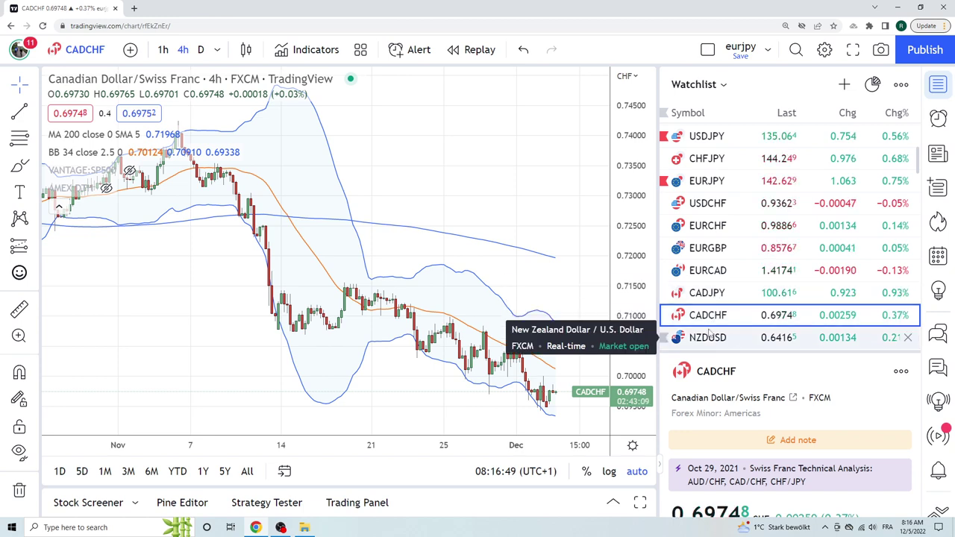
{"action": "left_click", "coordinate": [709, 338]}
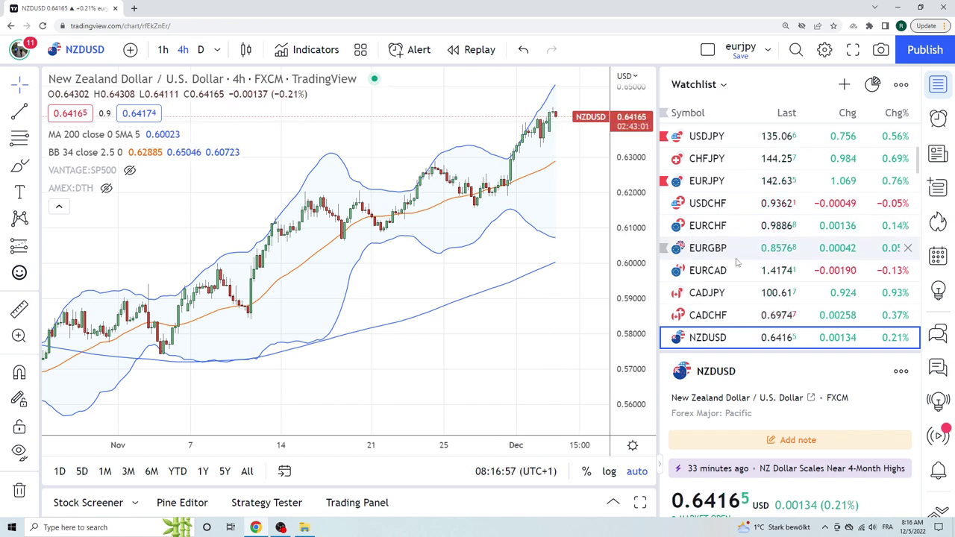
Step: Scan the rest of the watchlist and switch the chart to USDZAR
{"action": "scroll", "coordinate": [763, 287], "scroll_direction": "up", "scroll_amount": 1}
{"action": "scroll", "coordinate": [763, 288], "scroll_direction": "up", "scroll_amount": 3}
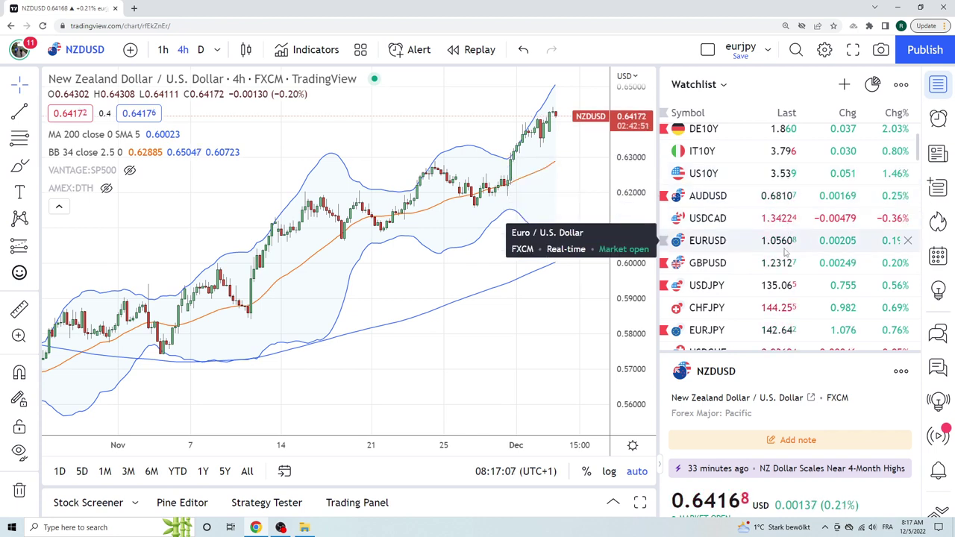
{"action": "scroll", "coordinate": [783, 250], "scroll_direction": "down", "scroll_amount": 5}
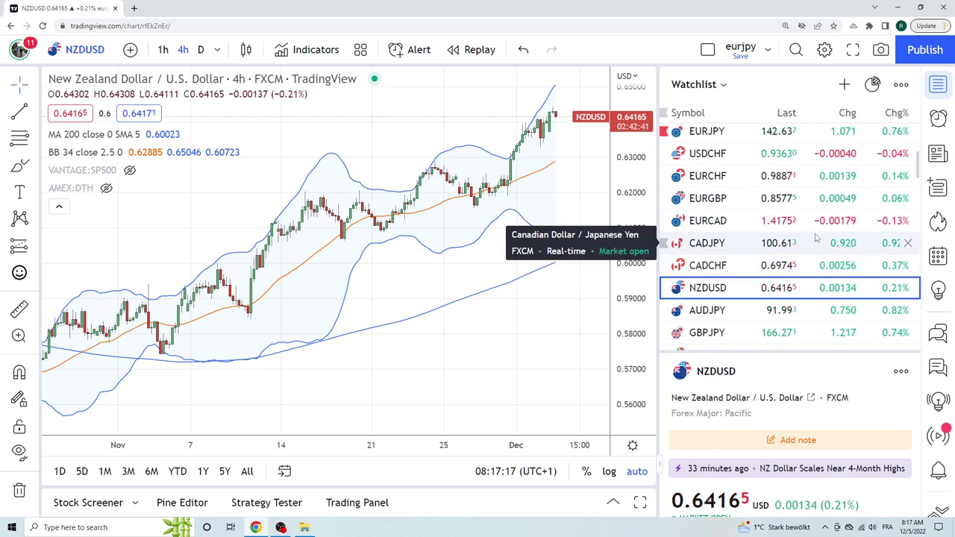
{"action": "scroll", "coordinate": [793, 254], "scroll_direction": "down", "scroll_amount": 1}
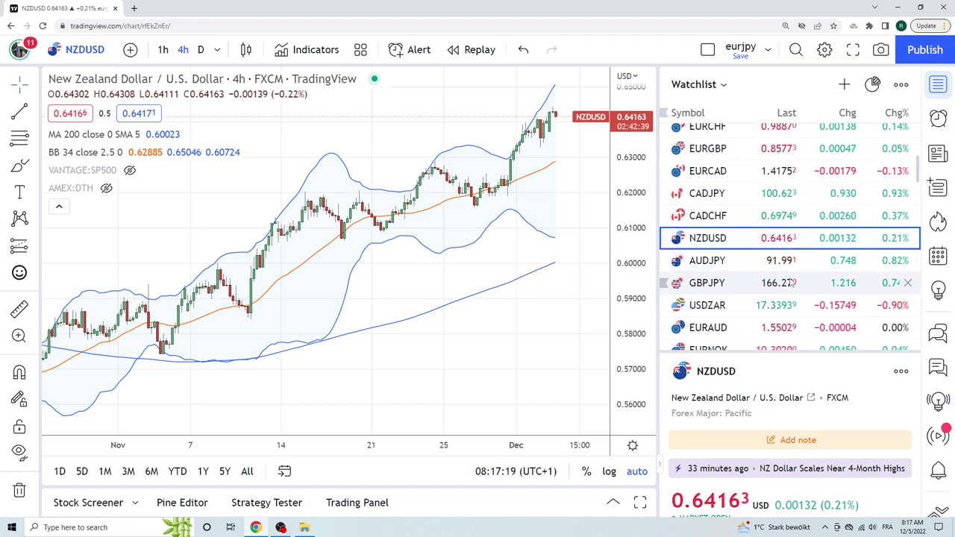
{"action": "scroll", "coordinate": [793, 282], "scroll_direction": "down", "scroll_amount": 1}
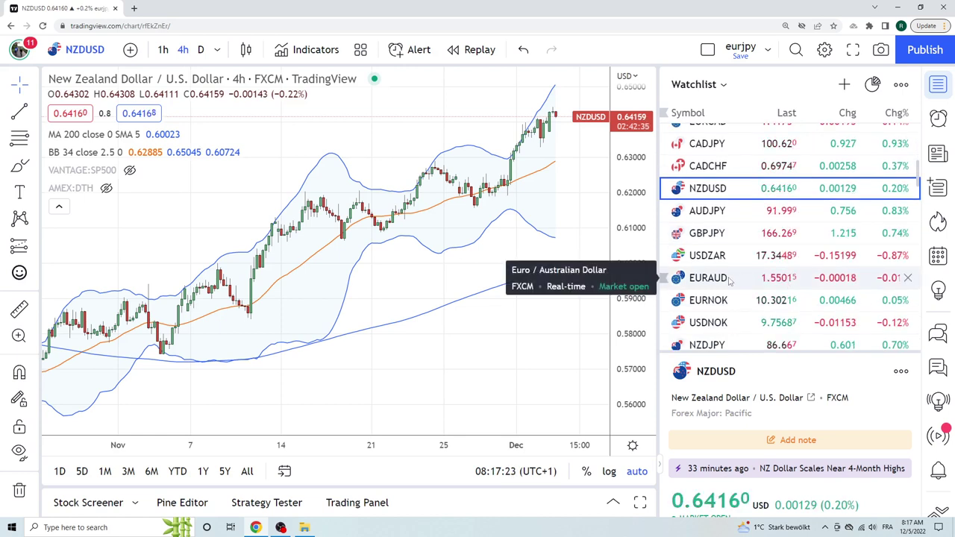
{"action": "left_click", "coordinate": [712, 258]}
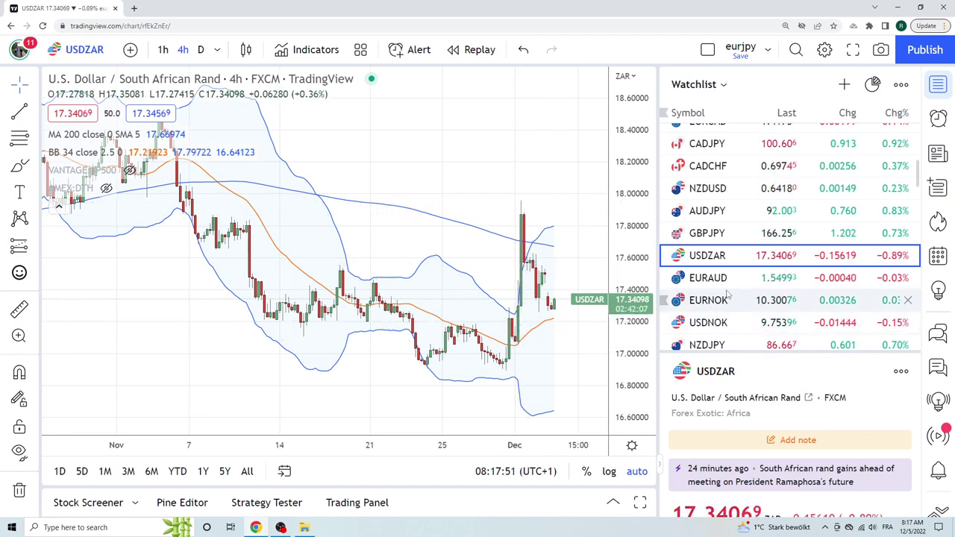
{"action": "scroll", "coordinate": [724, 317], "scroll_direction": "down", "scroll_amount": 1}
Step: Switch the chart to USDMXN on 4-hour candles, trading around 19.42
{"action": "left_click", "coordinate": [709, 317]}
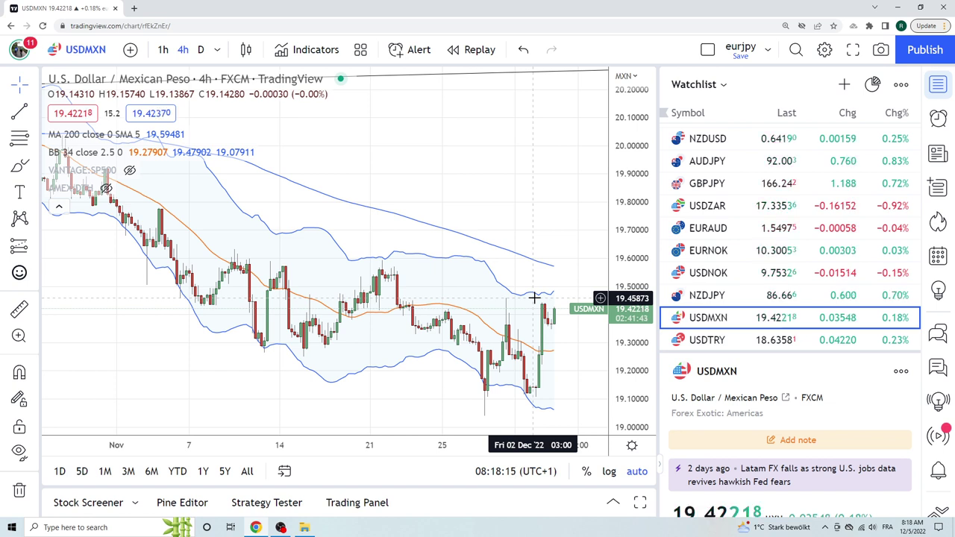
{"action": "scroll", "coordinate": [753, 276], "scroll_direction": "down", "scroll_amount": 2}
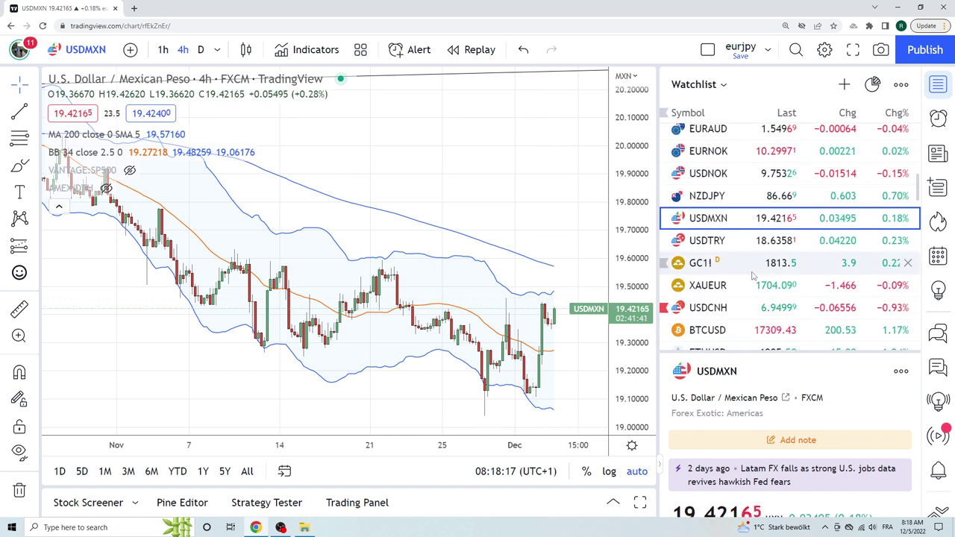
Step: Switch to Gold Futures GC1! and zoom its 4-hour chart in and out
{"action": "left_click", "coordinate": [709, 264]}
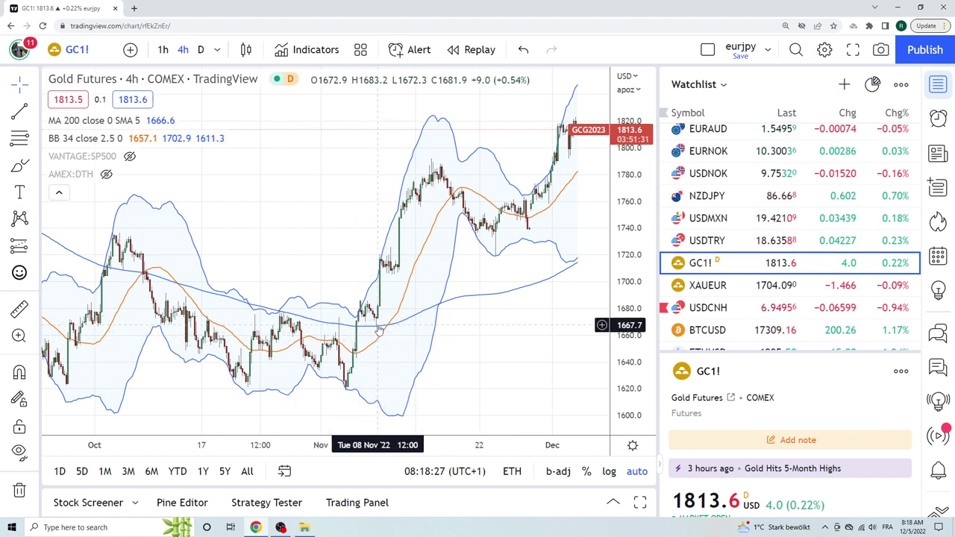
{"action": "scroll", "coordinate": [475, 326], "scroll_direction": "up", "scroll_amount": 2}
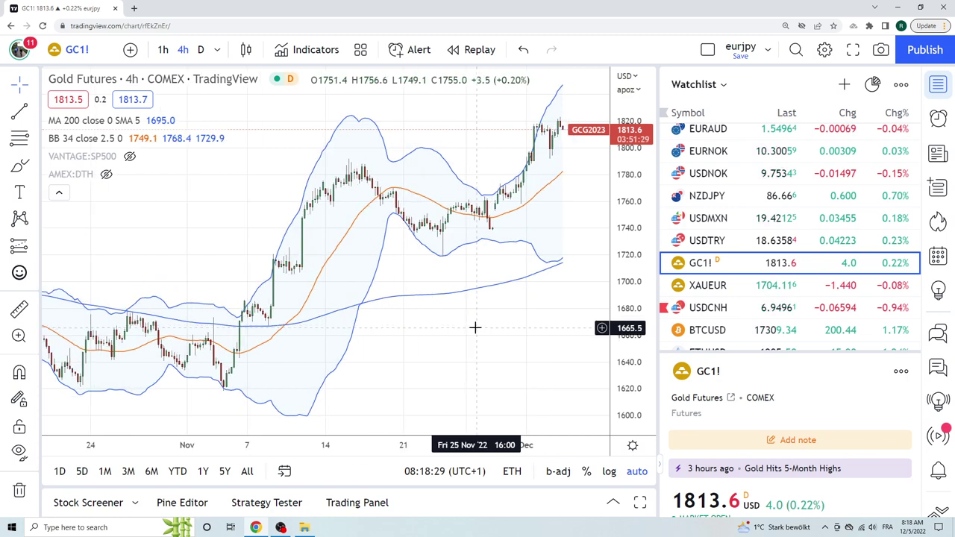
{"action": "scroll", "coordinate": [462, 338], "scroll_direction": "down", "scroll_amount": 3}
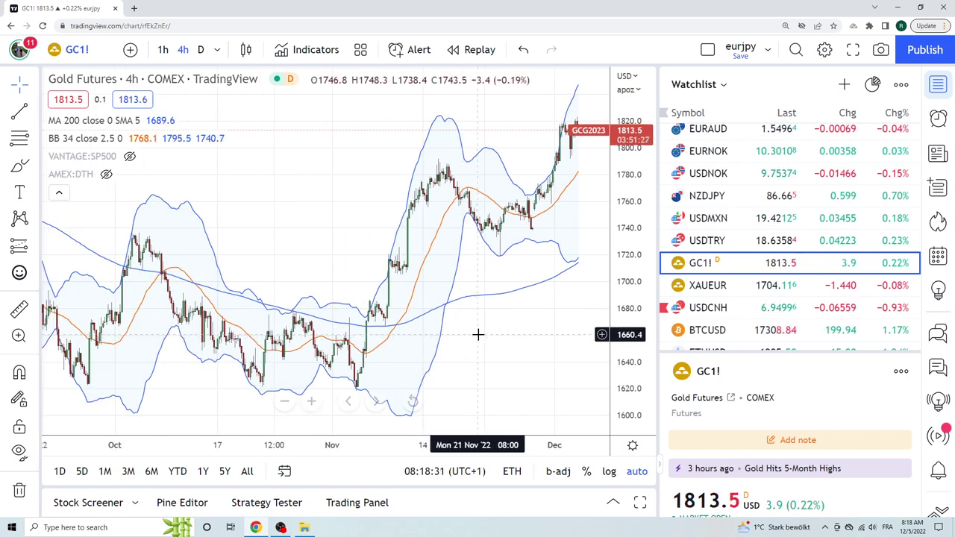
{"action": "scroll", "coordinate": [477, 333], "scroll_direction": "up", "scroll_amount": 2}
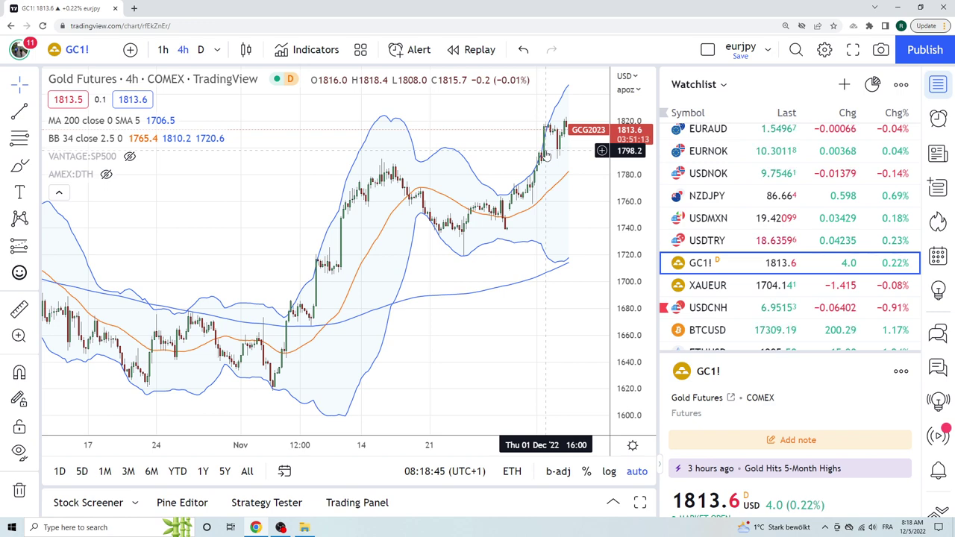
Step: Move the watchlist selection down one symbol to USDCNH
{"action": "key", "text": "Down"}
{"action": "key", "text": "Down"}
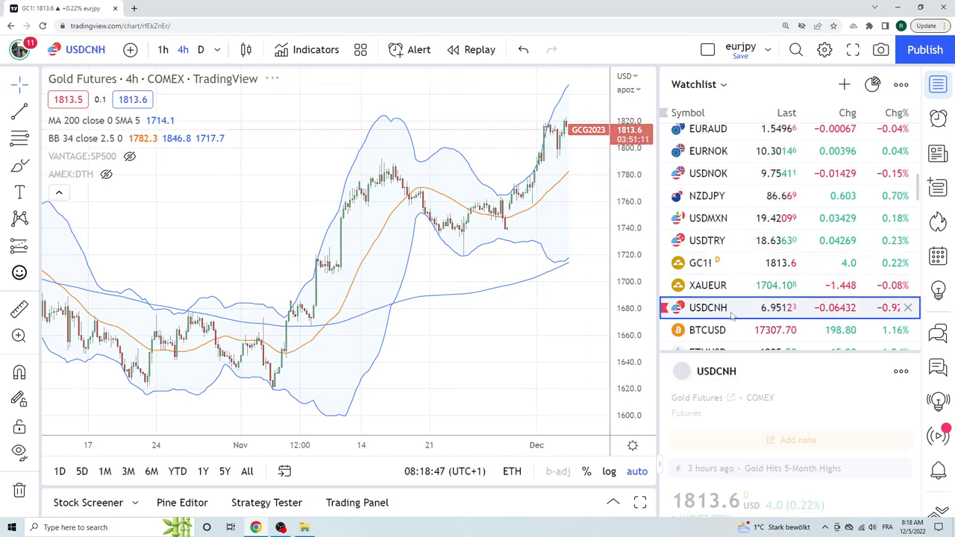